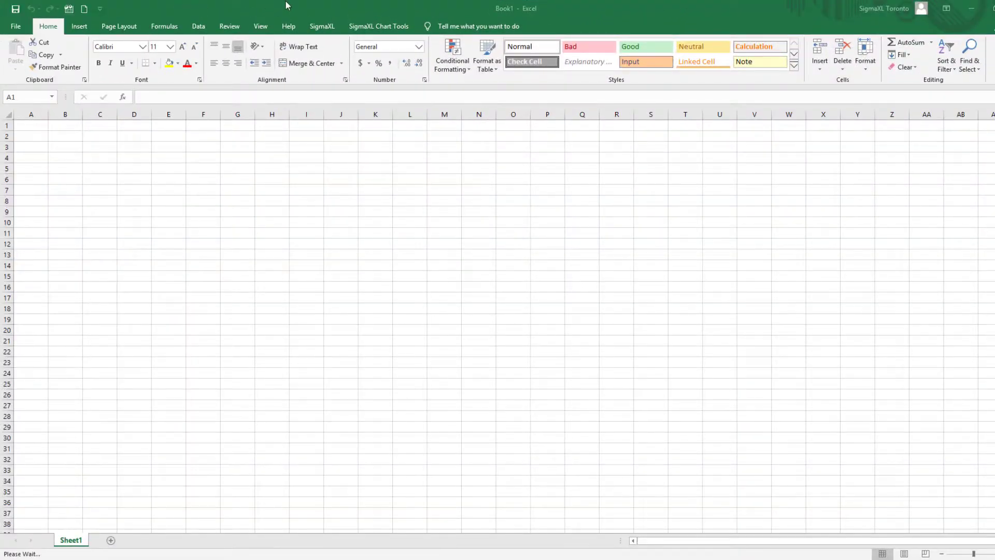
- Open the SigmaXL sample file 'Chemical Process Concentration - Series A.xlsx' from Help > Sample Data
left_click(322, 26)
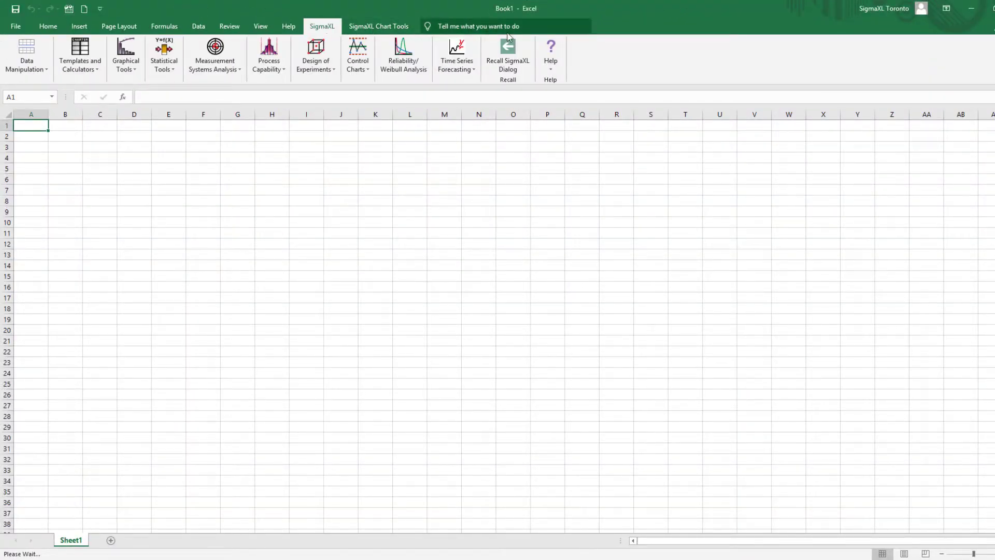
left_click(551, 70)
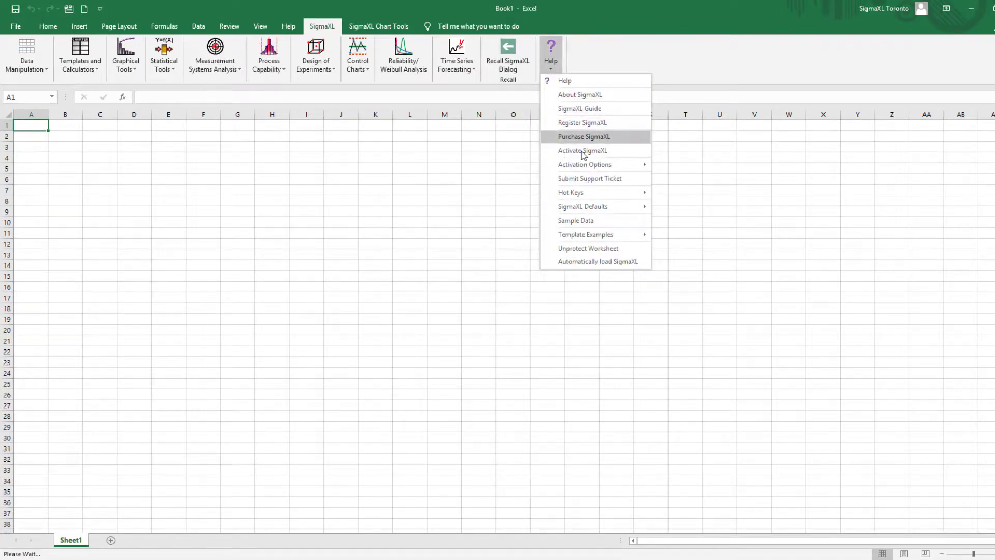
left_click(583, 221)
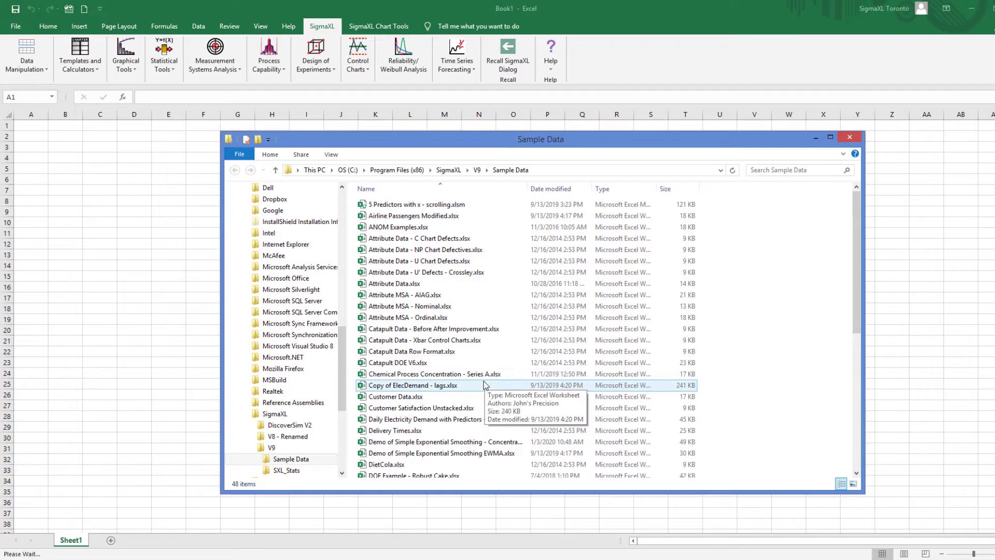
left_click(481, 378)
double_click(481, 378)
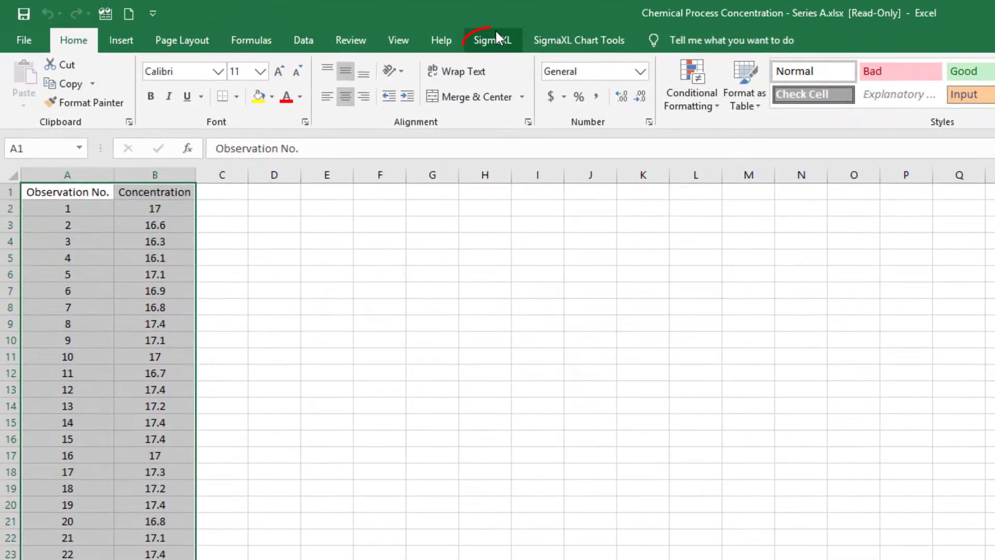
- Create an Individuals chart of Concentration from range $A$1:$B$198, then return to Sheet1
left_click(496, 32)
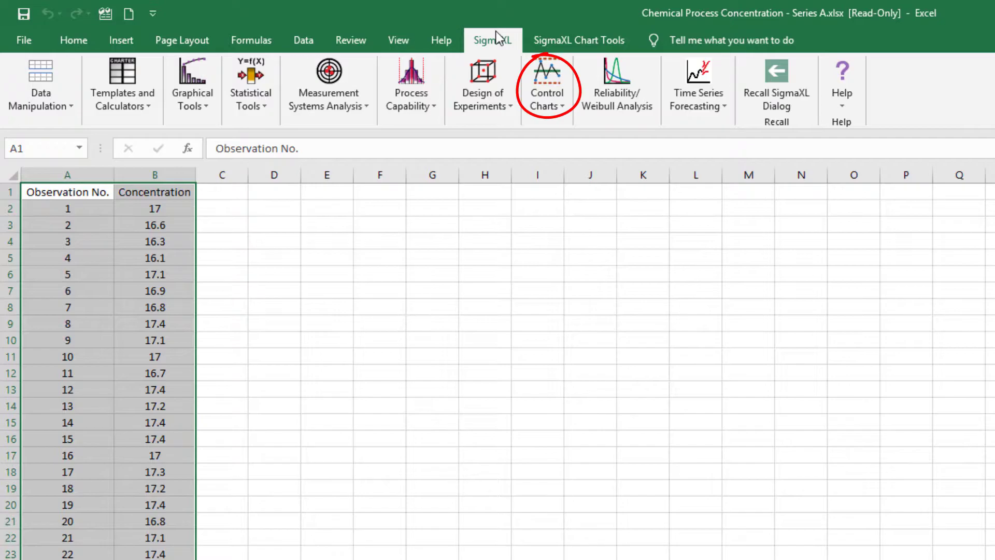
left_click(543, 106)
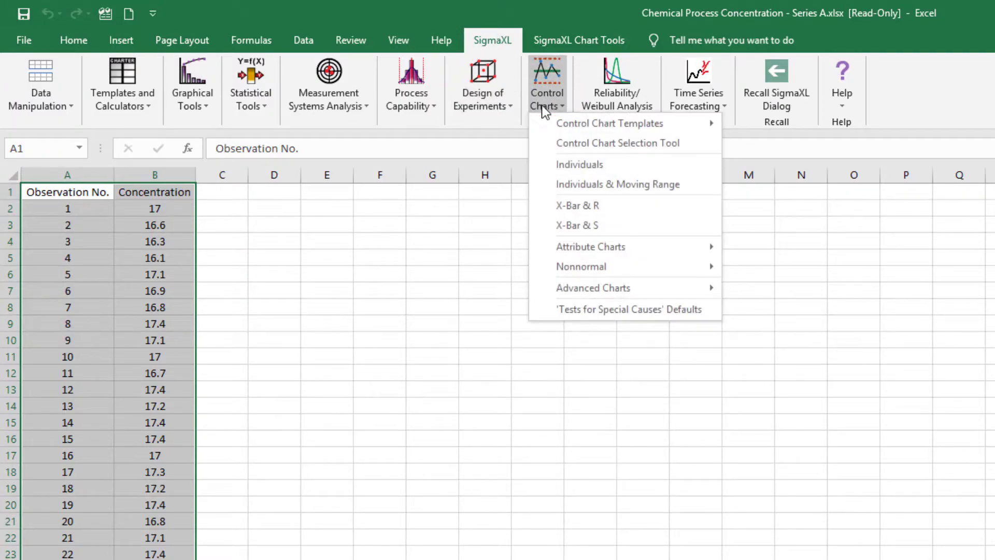
left_click(583, 164)
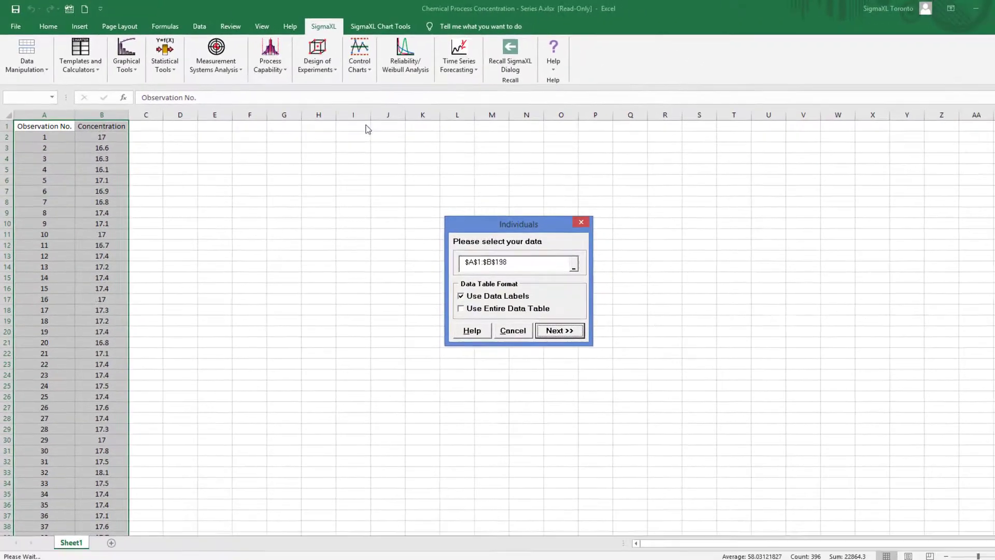
left_click(560, 332)
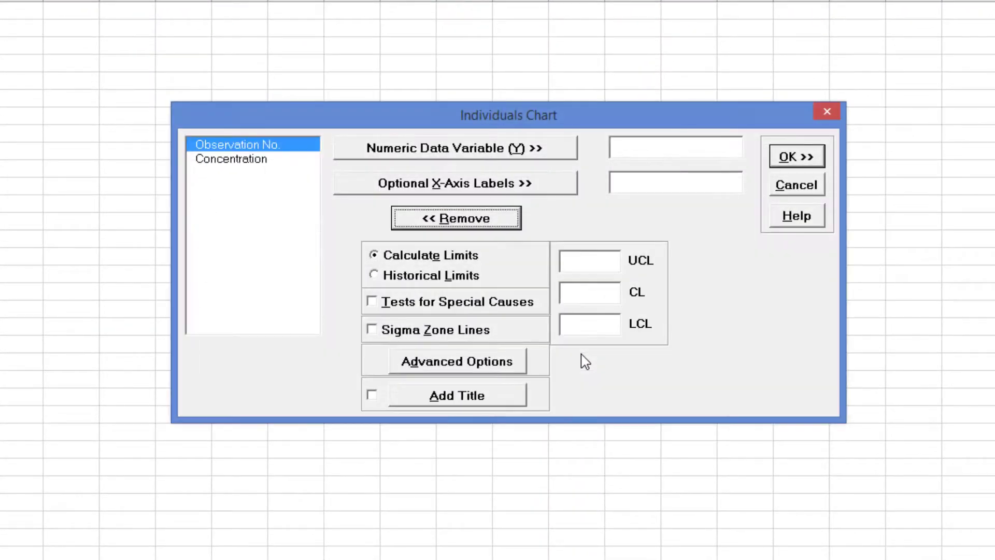
left_click(265, 159)
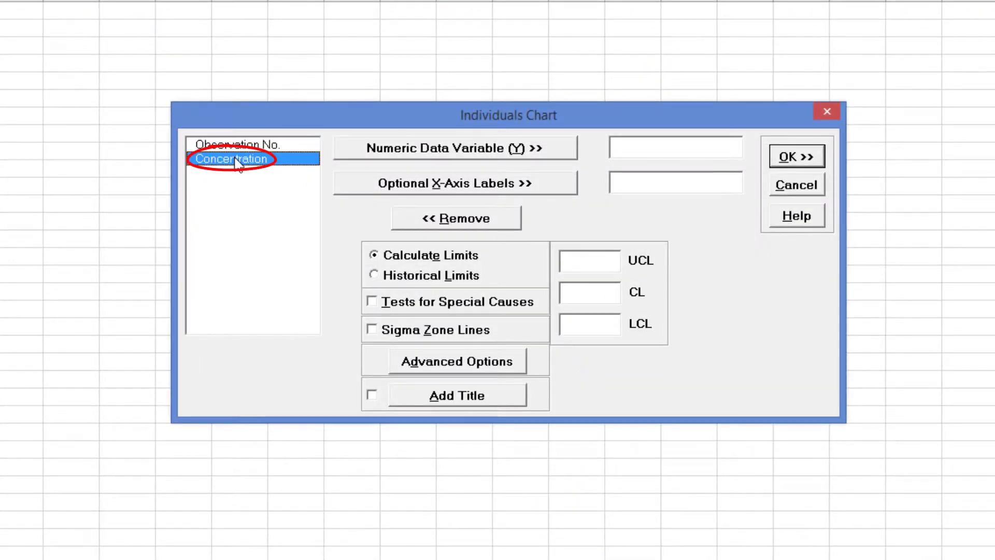
left_click(418, 157)
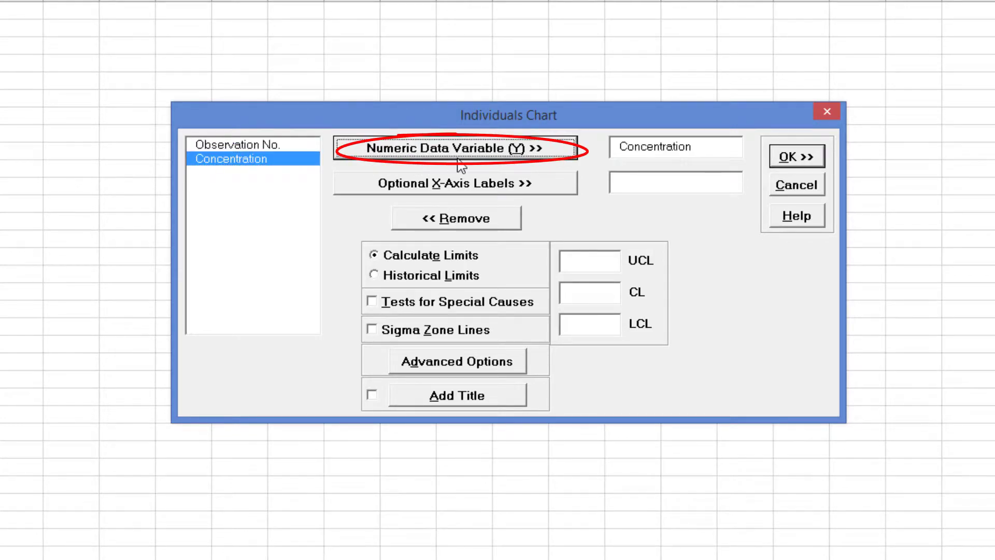
left_click(799, 167)
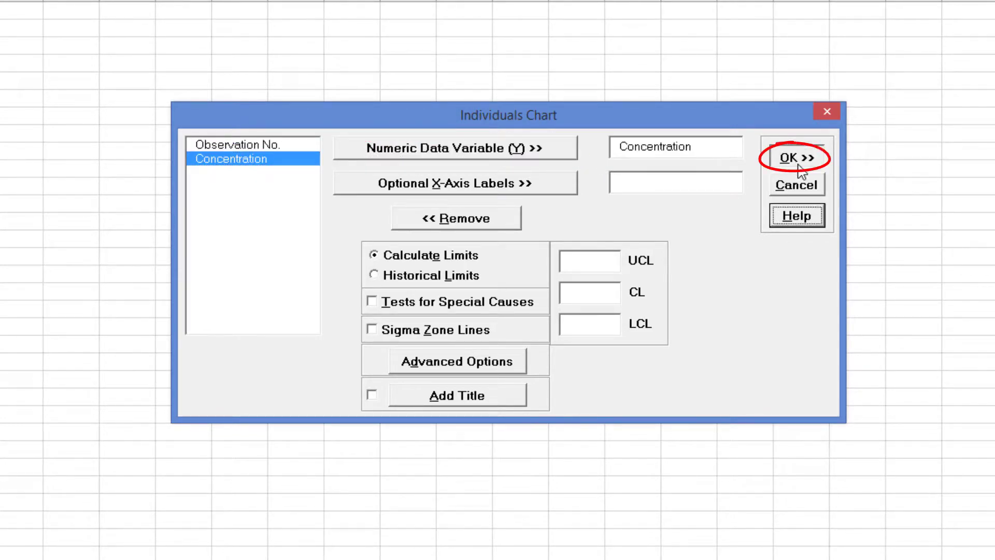
left_click(799, 165)
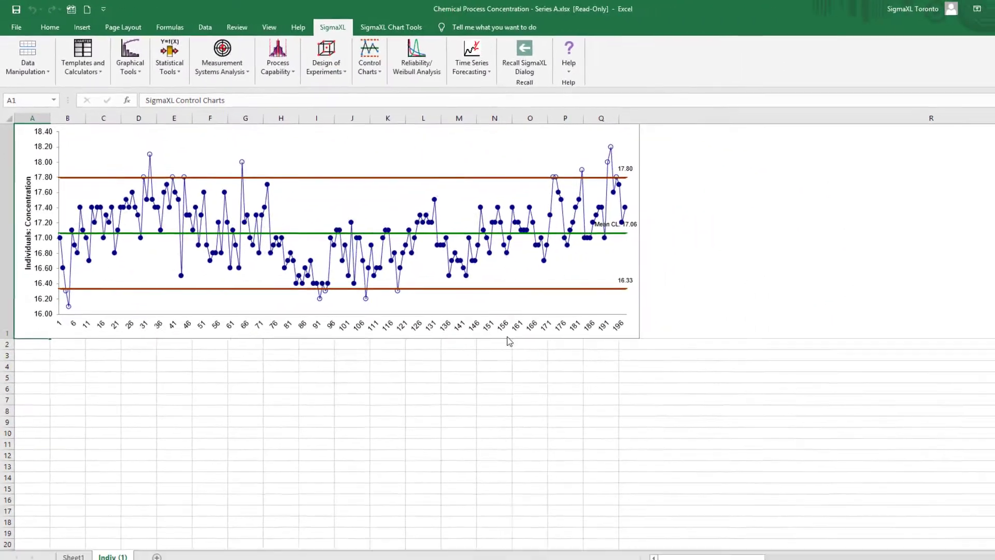
left_click(75, 559)
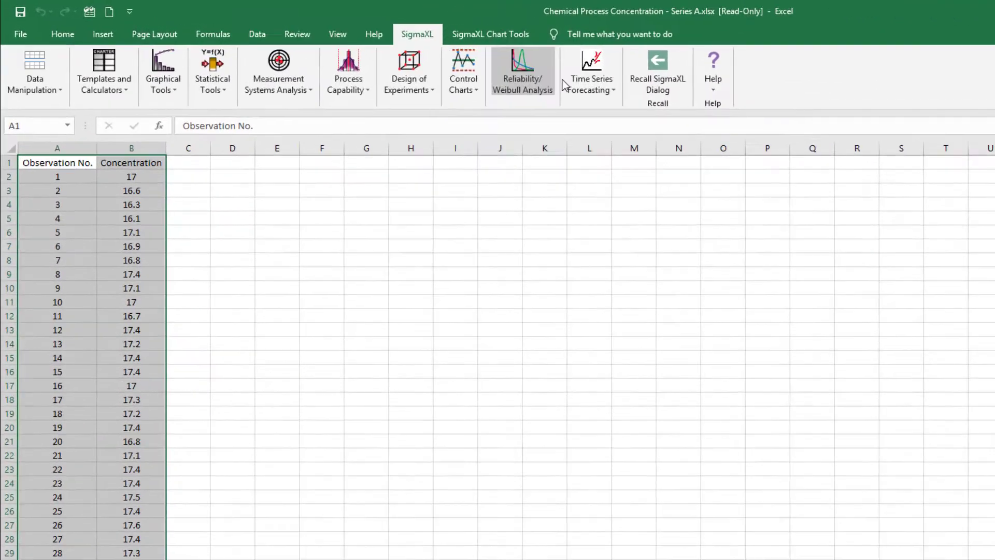
- Start an Exponential Smoothing Control Chart on the whole data table with Concentration as the series
left_click(580, 85)
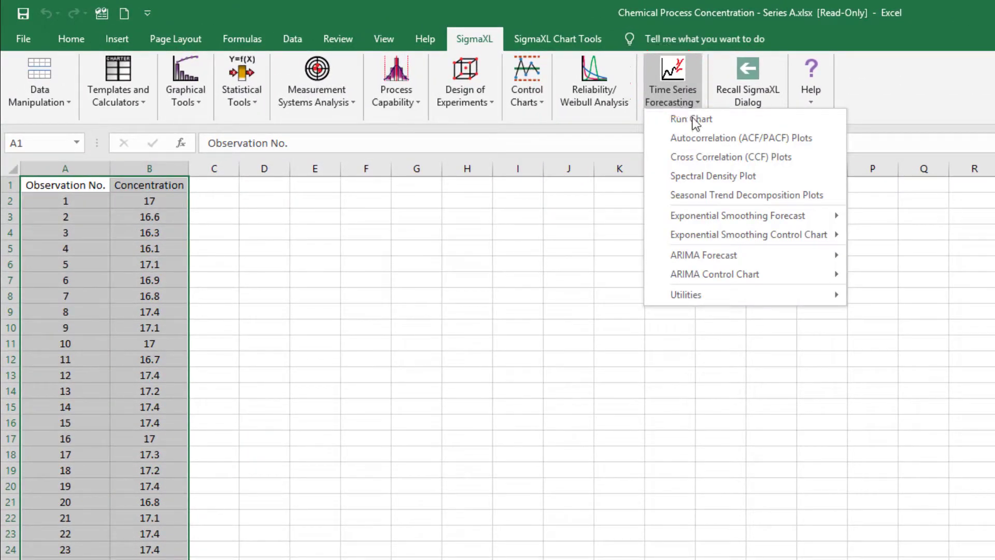
mouse_move(717, 235)
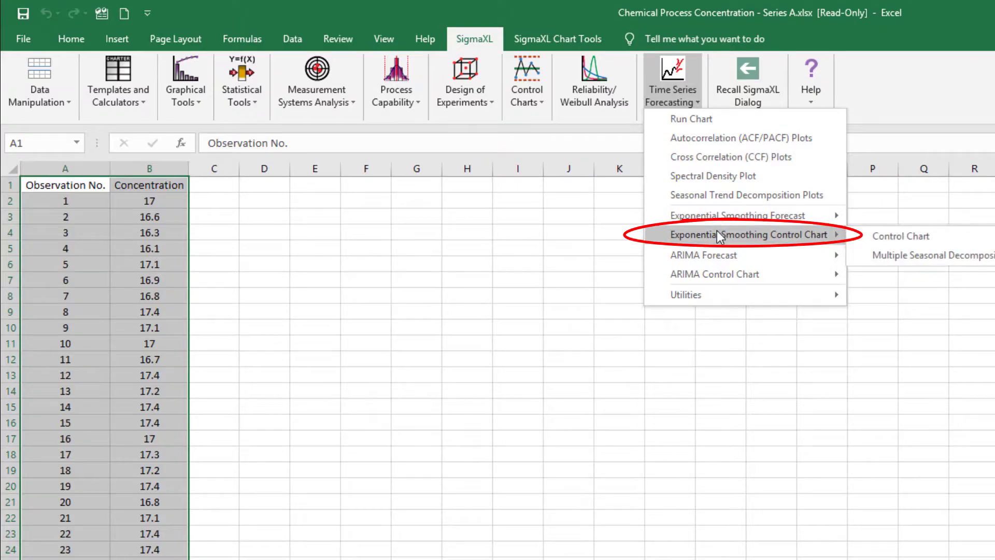
left_click(897, 243)
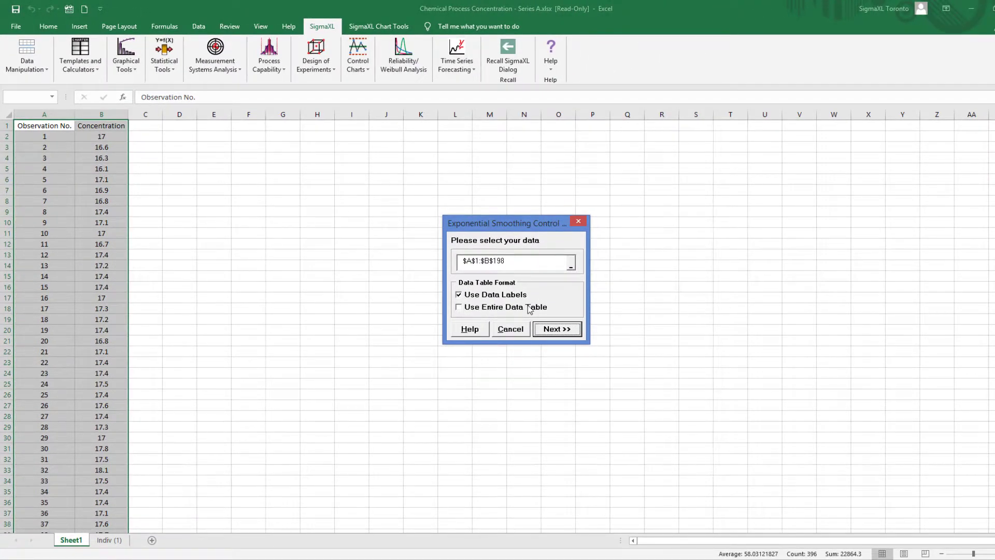
left_click(529, 309)
left_click(558, 329)
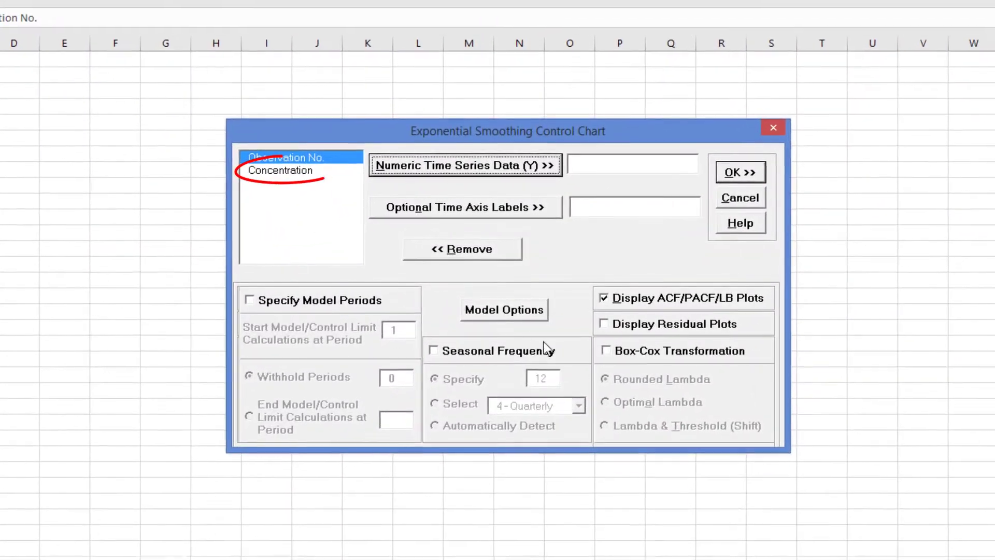
left_click(288, 170)
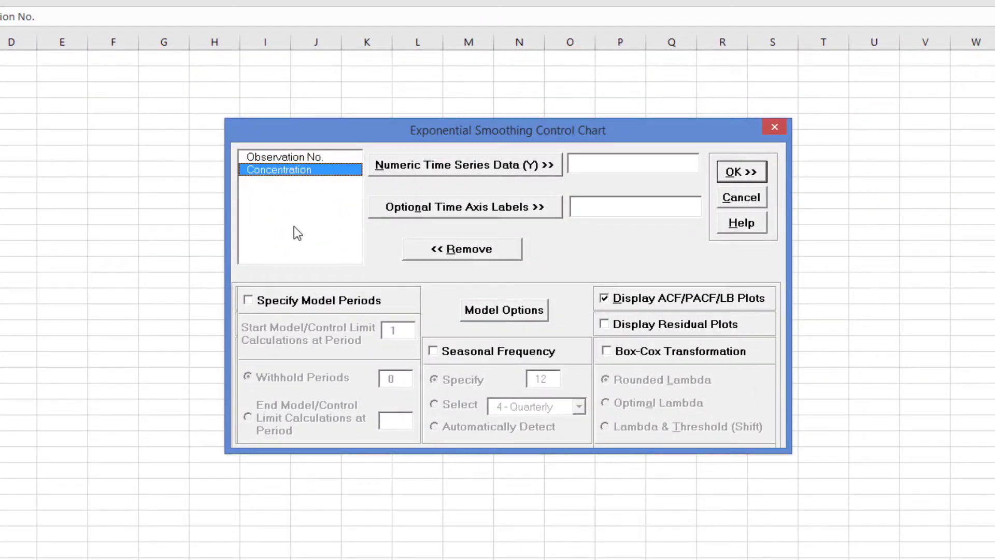
left_click(410, 165)
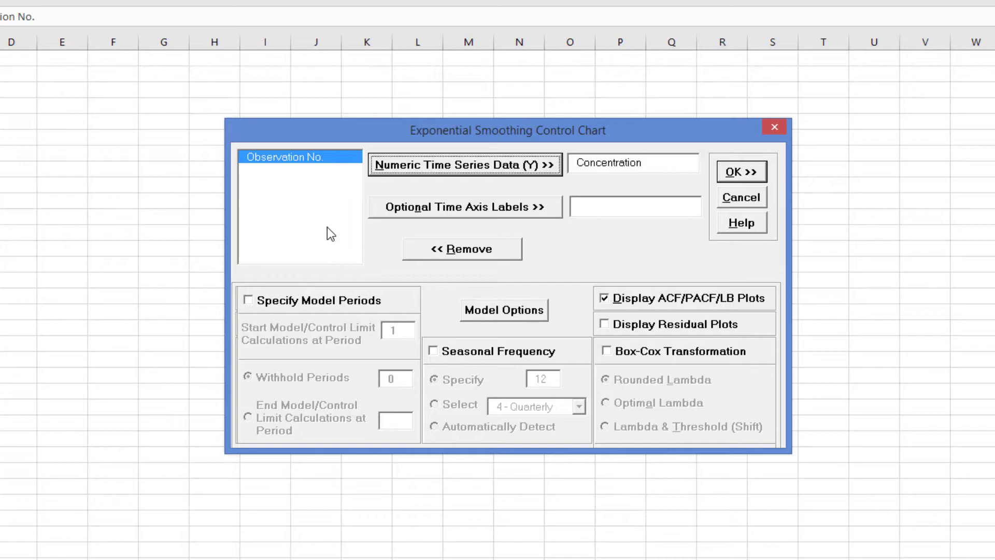
- Specify the exponential smoothing model manually as (A,N,N) in Model Options
left_click(499, 315)
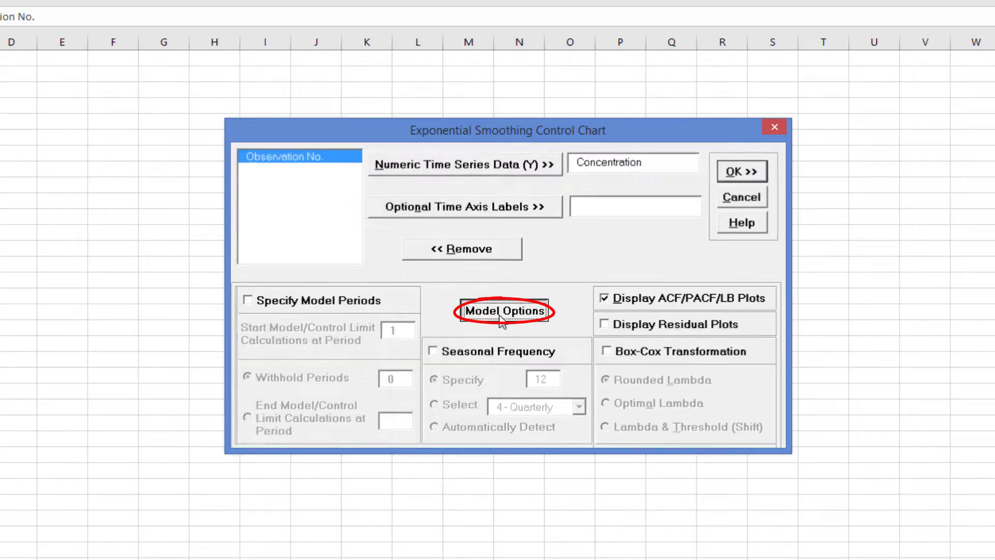
left_click(261, 255)
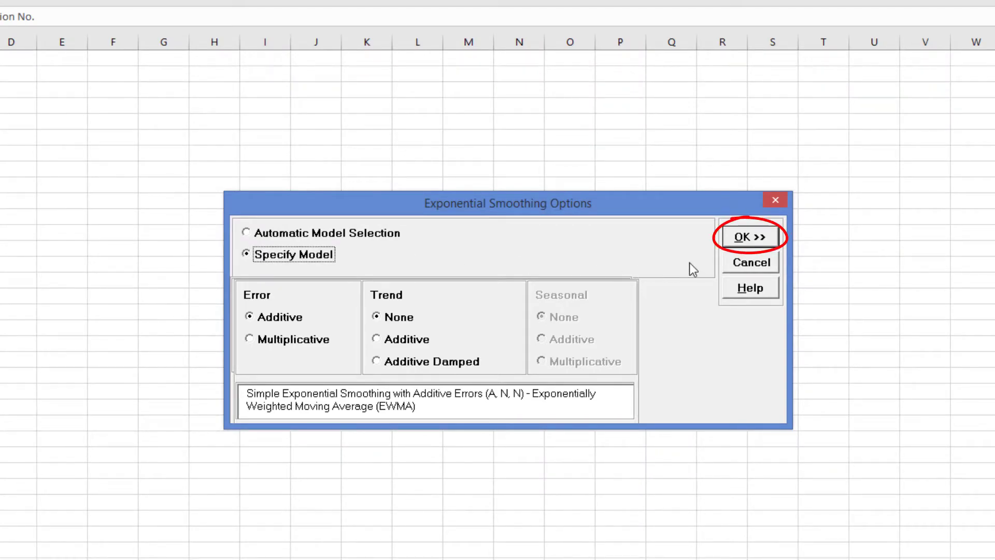
left_click(758, 239)
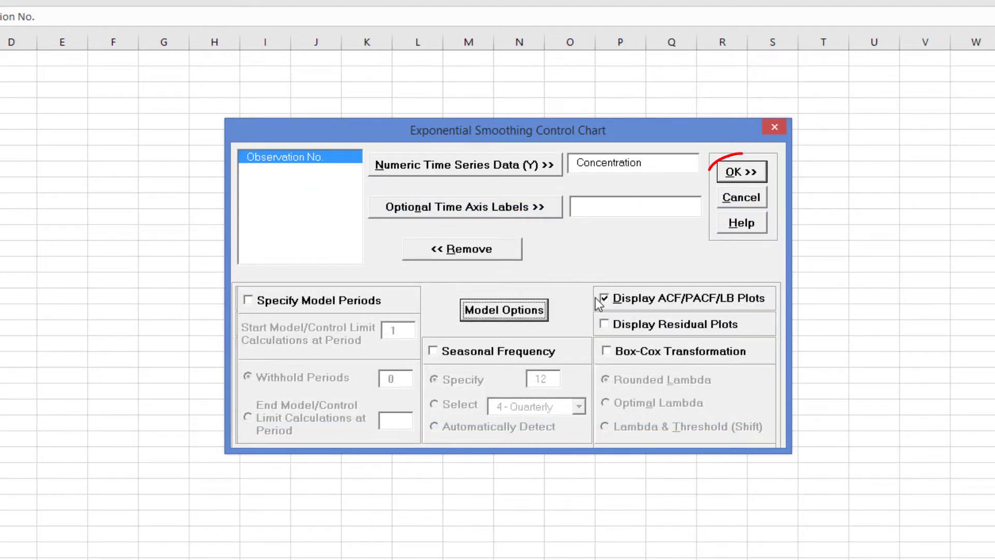
- Generate the Concentration residuals individuals chart and moving limits chart
left_click(740, 176)
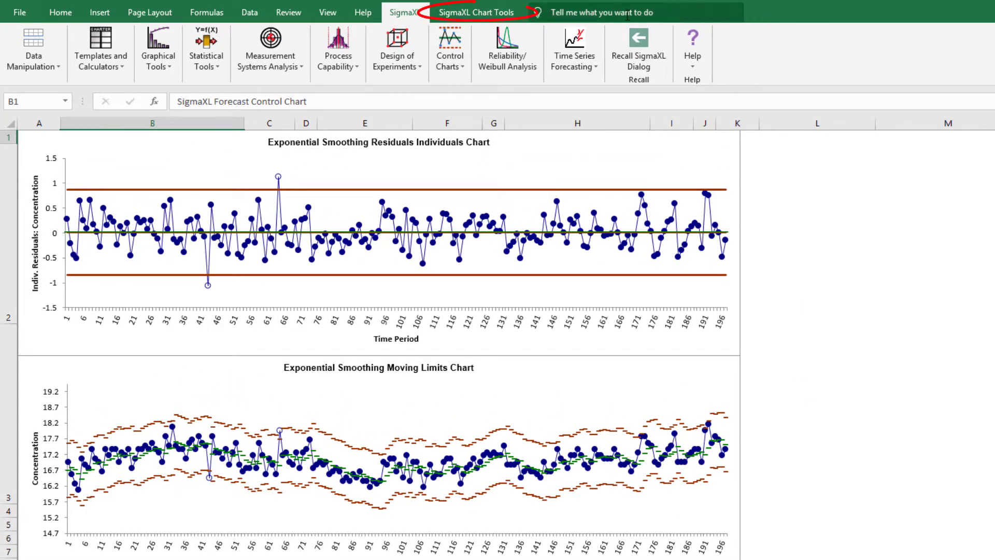
- Enable chart scrolling with start subgroup 40 and window width 30
left_click(482, 16)
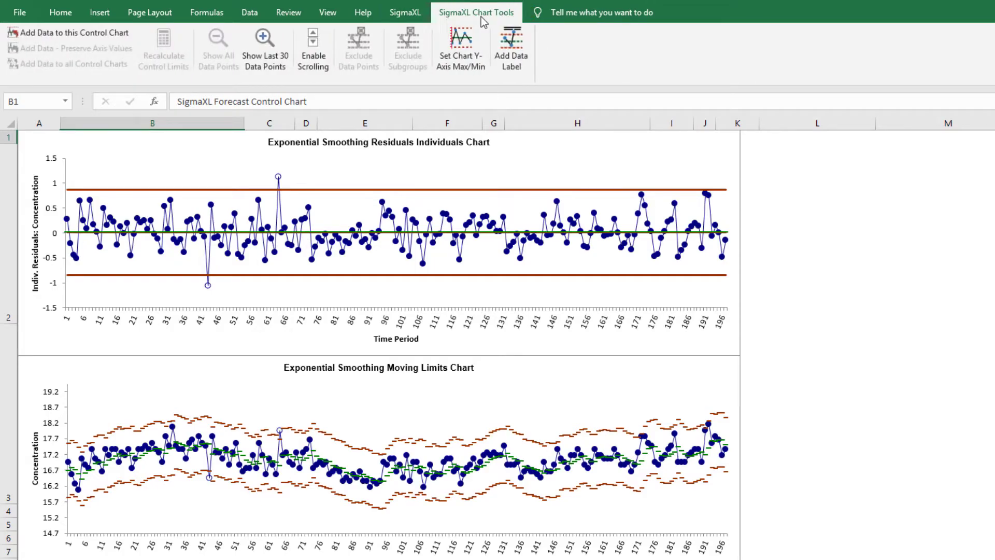
left_click(316, 49)
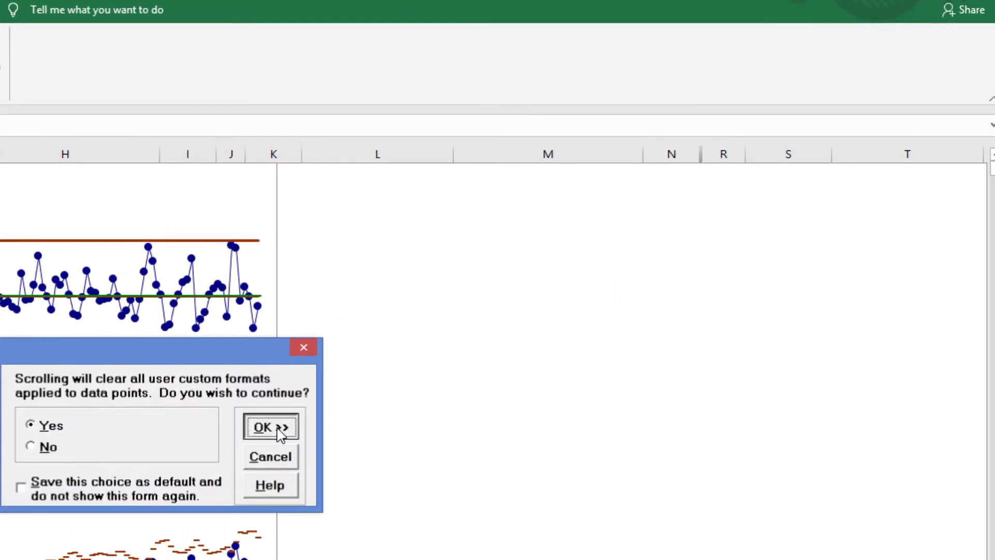
left_click(270, 427)
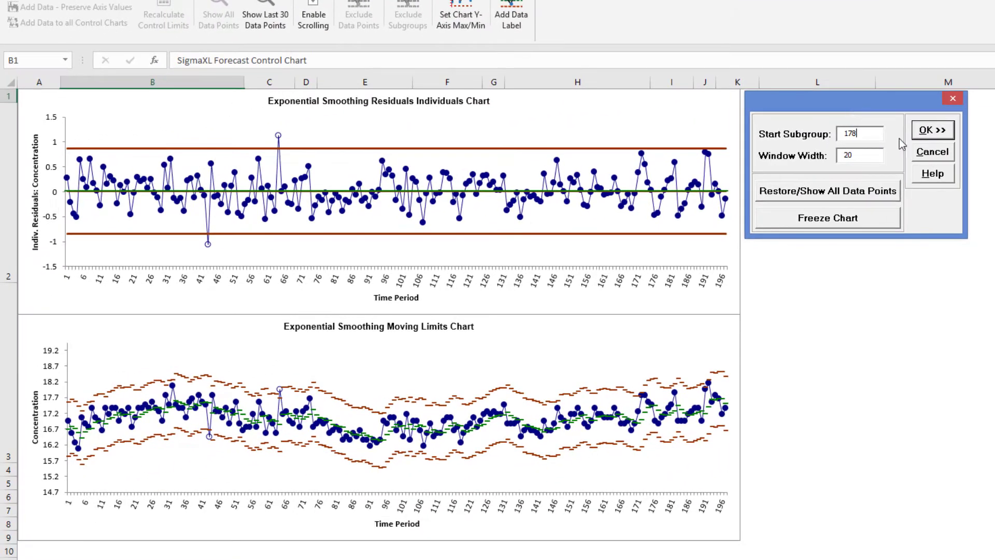
double_click(718, 171)
type("40")
double_click(850, 155)
type("30")
left_click(939, 134)
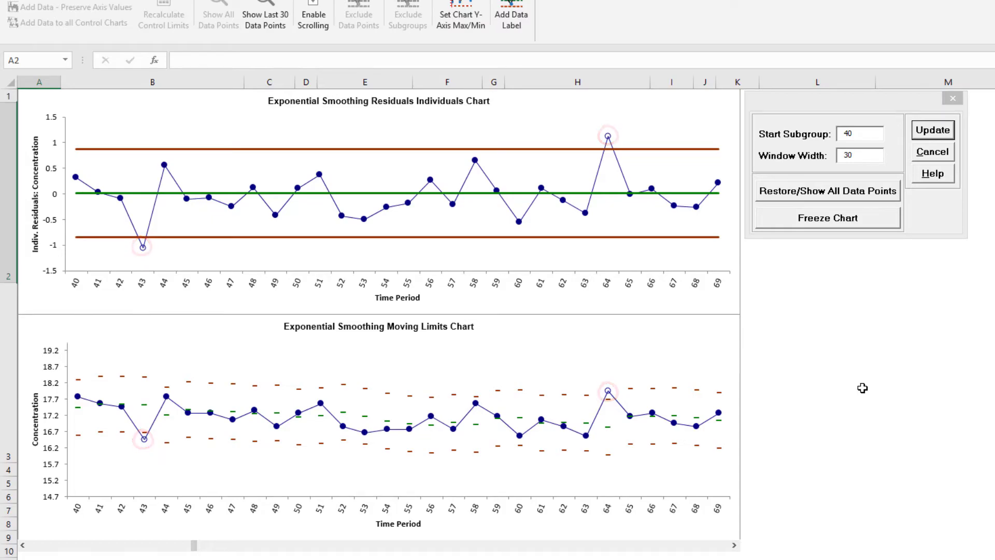
- Scroll both charts forward to periods 130–159, then back to earlier periods
left_click(735, 546)
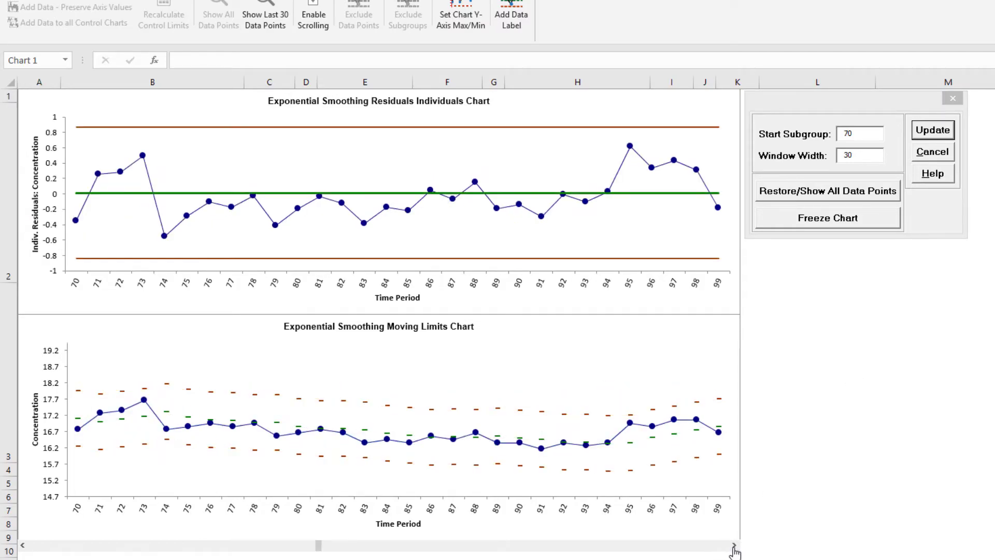
left_click(734, 546)
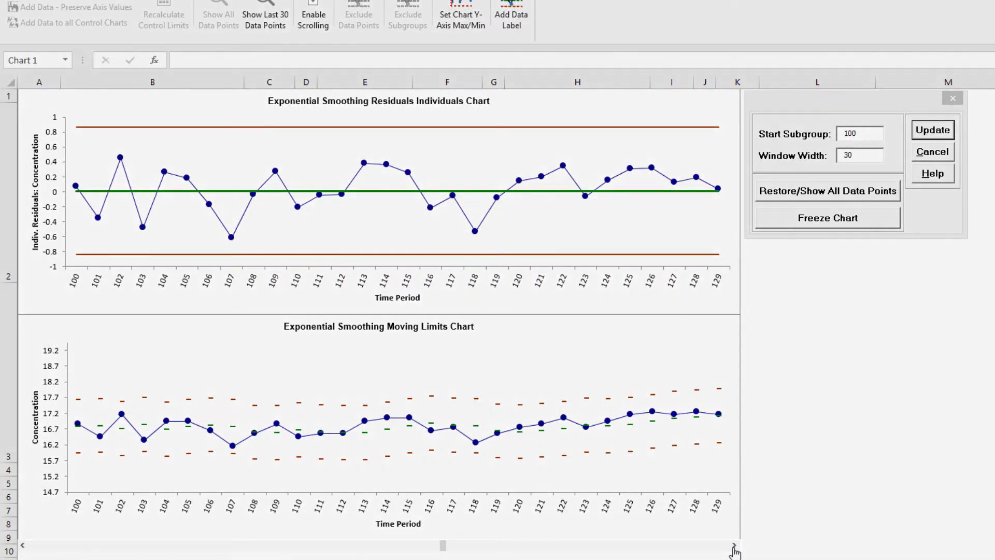
left_click(735, 546)
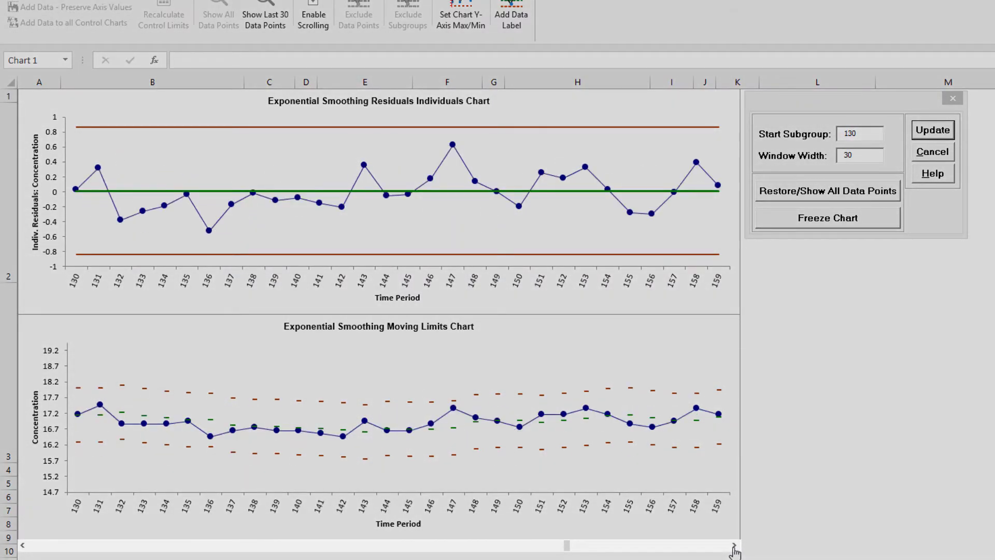
left_click(23, 547)
left_click(23, 546)
left_click(23, 546)
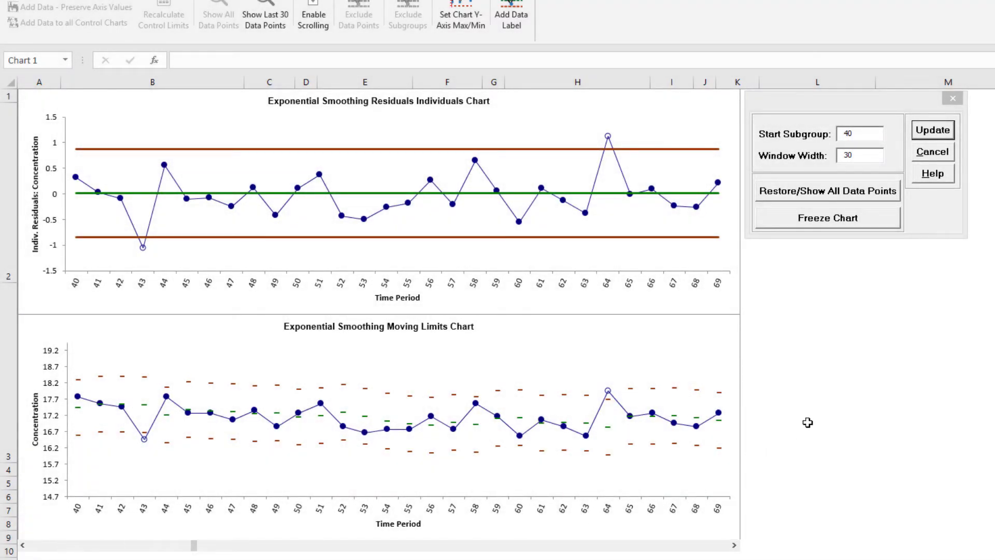
- Restore all data points on both charts and close the scrolling dialog
left_click(864, 200)
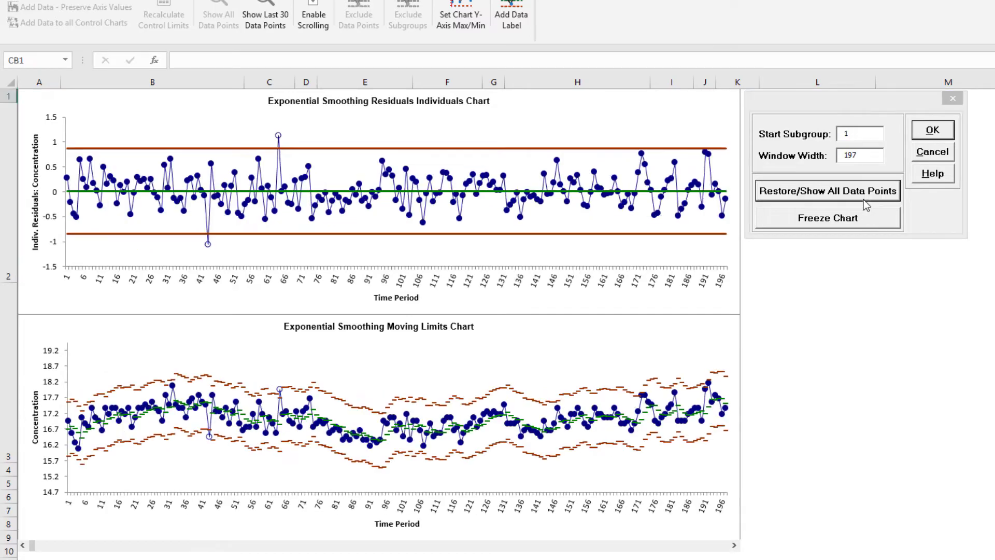
left_click(950, 153)
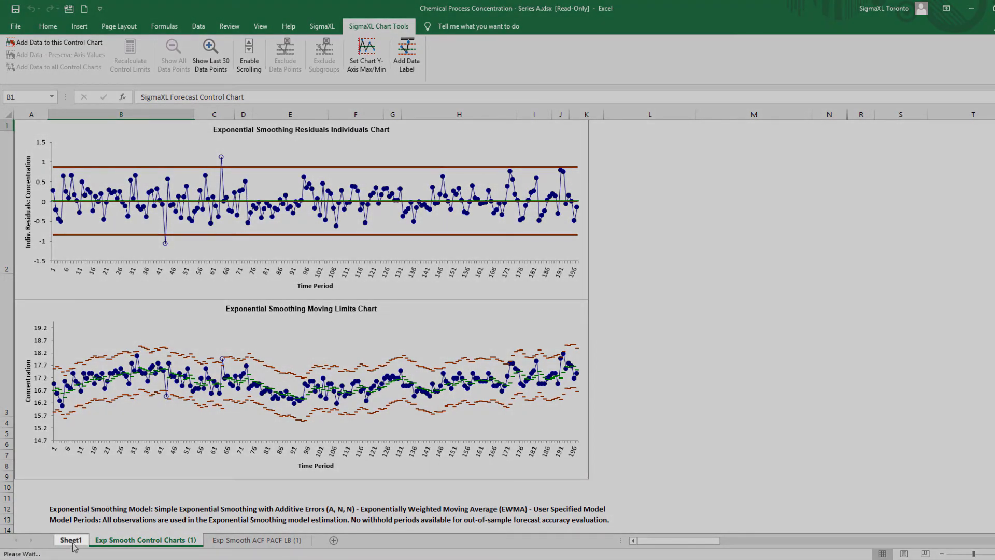
- Enter observation 198 with concentration 19 in row 199 and add it to the charts
left_click(71, 541)
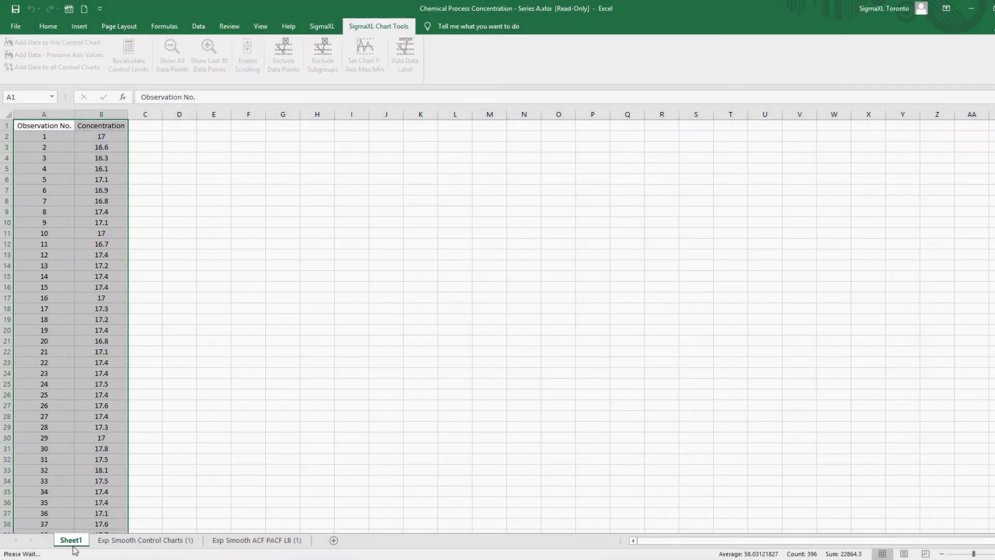
scroll(81, 340, "down", 10)
scroll(81, 340, "down", 20)
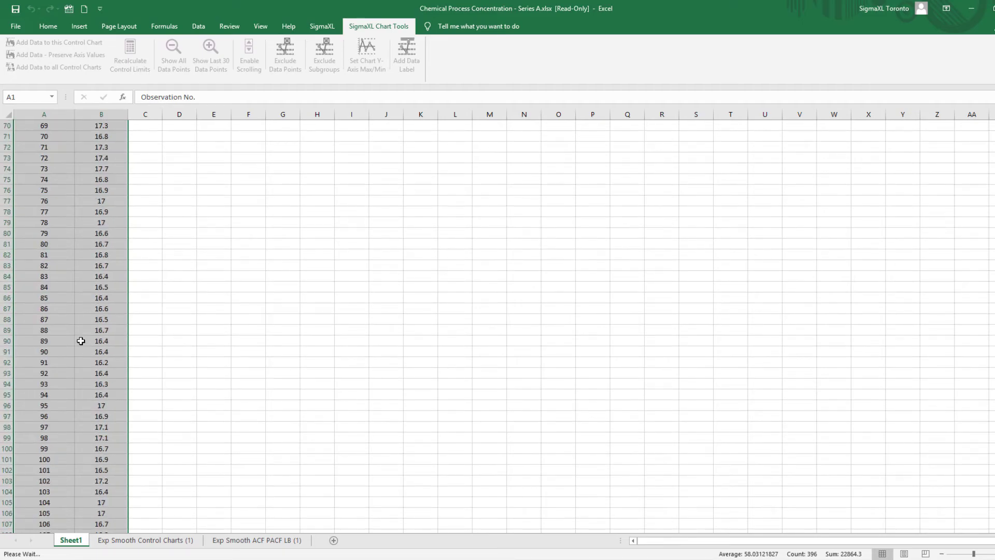
scroll(81, 341, "down", 3)
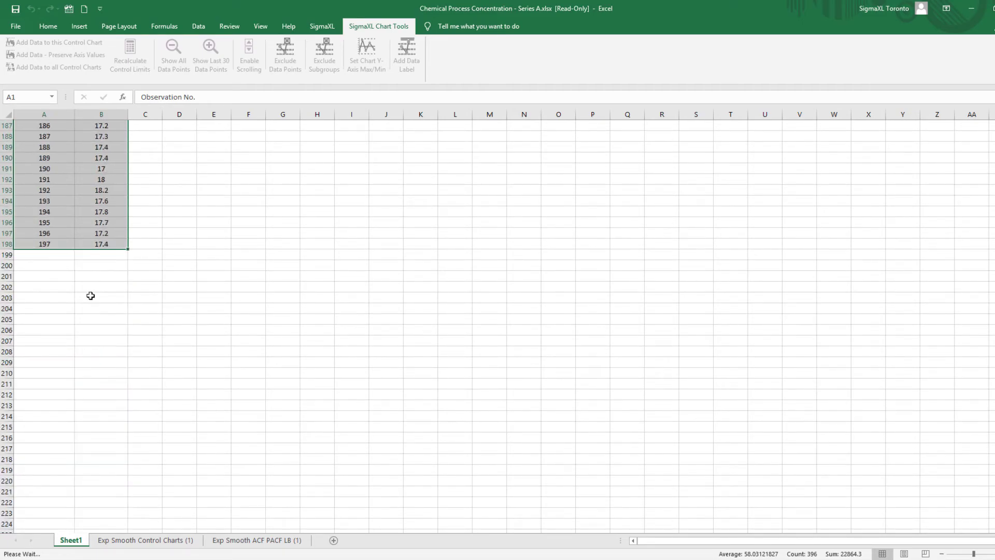
left_click(57, 257)
type("198")
left_click(92, 252)
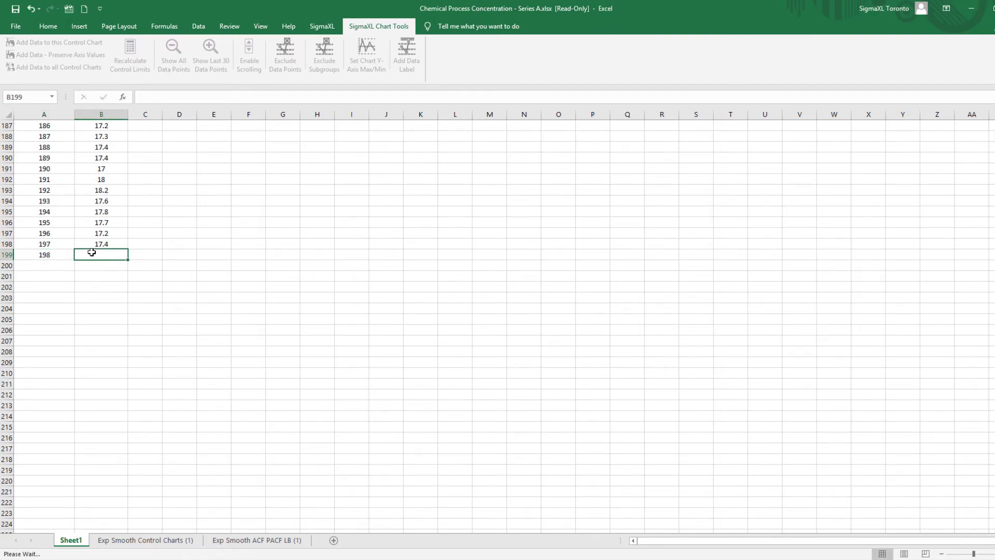
type("19")
left_click(91, 211)
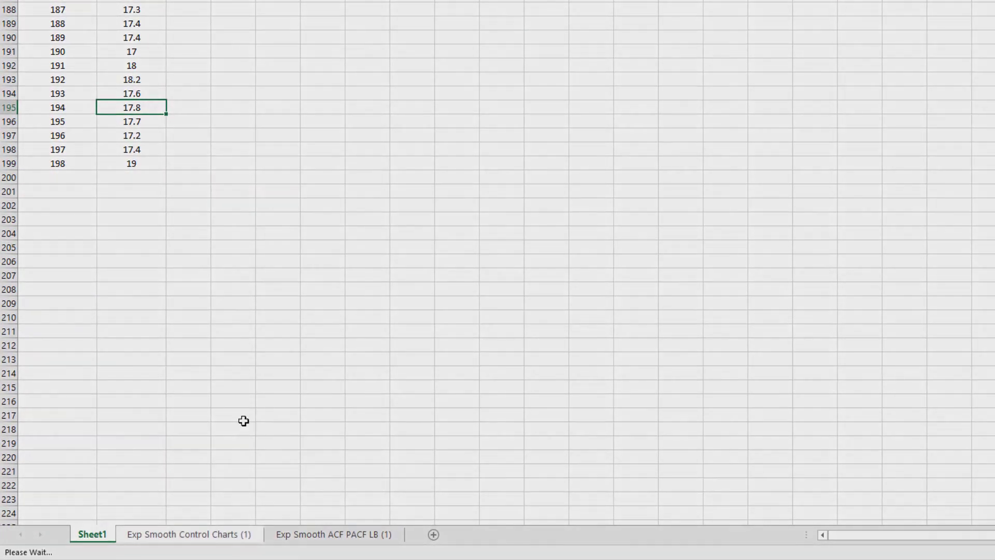
left_click(216, 536)
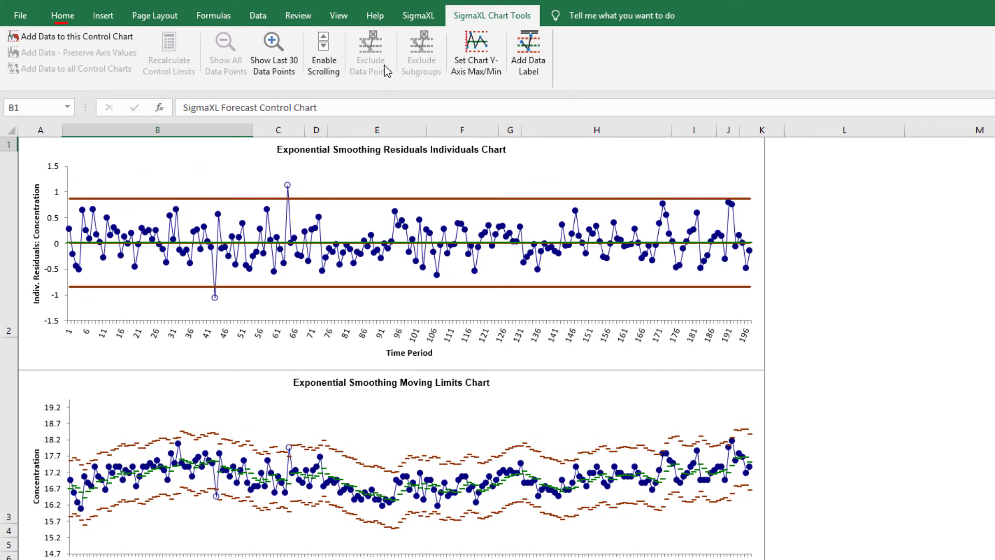
left_click(87, 44)
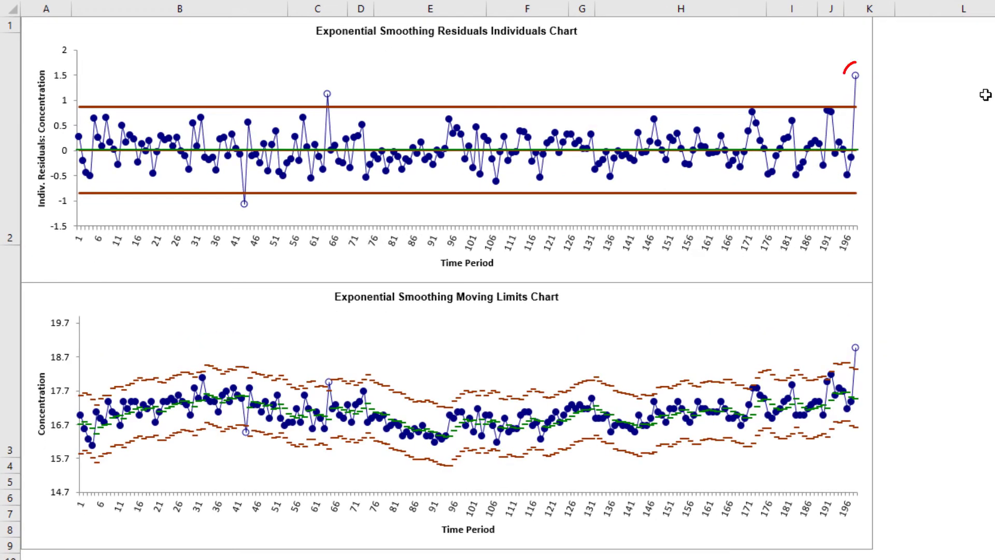